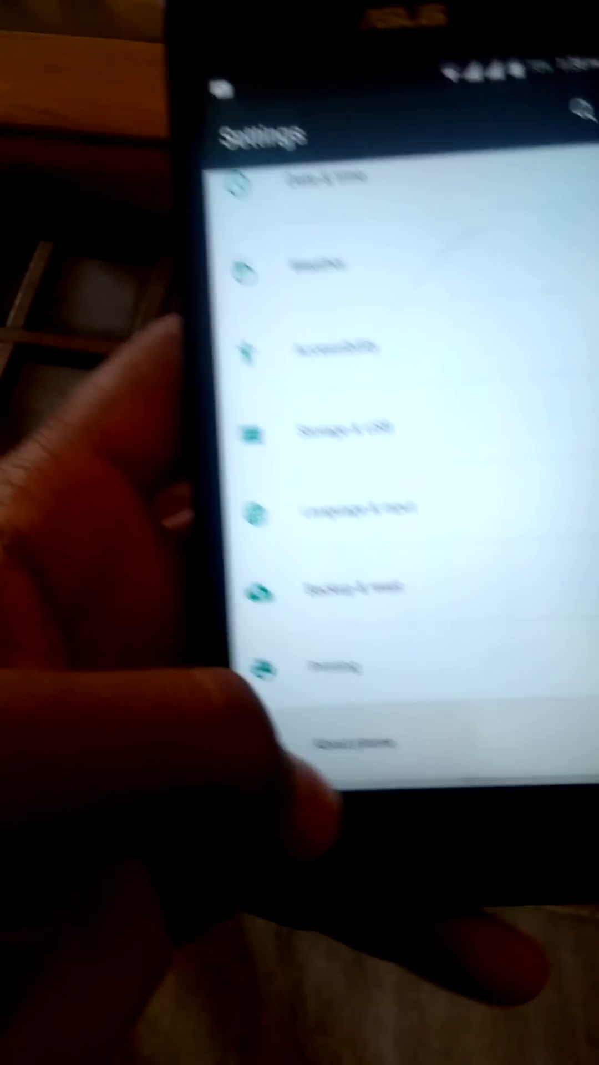
# Check the About phone build info (Android 6.0.1, CyanogenMod 13), then return to the app drawer
pyautogui.click(308, 735)
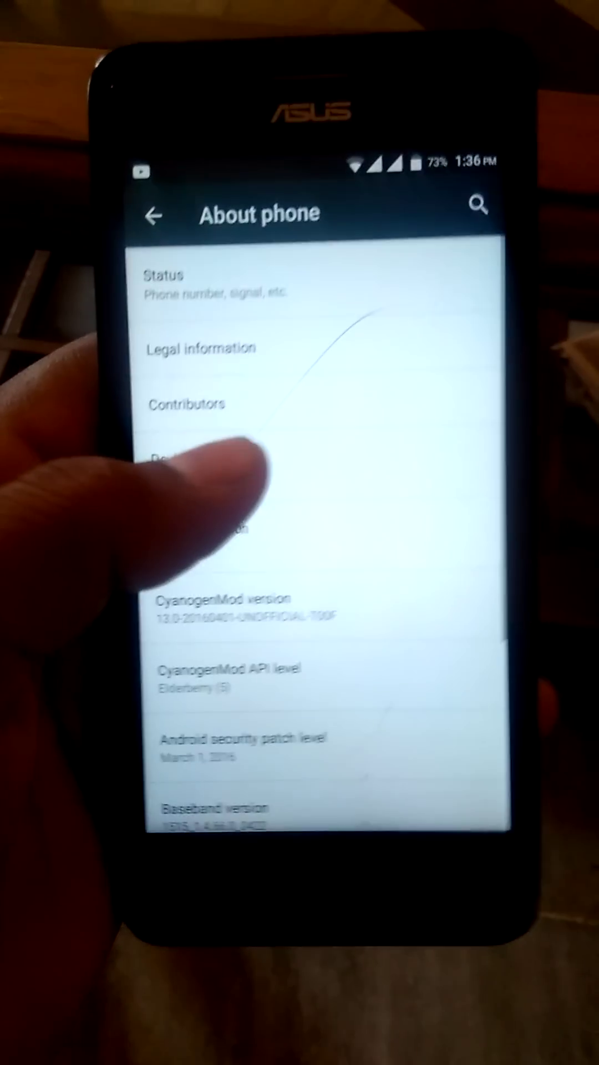
pyautogui.scroll(-5, 333, 516)
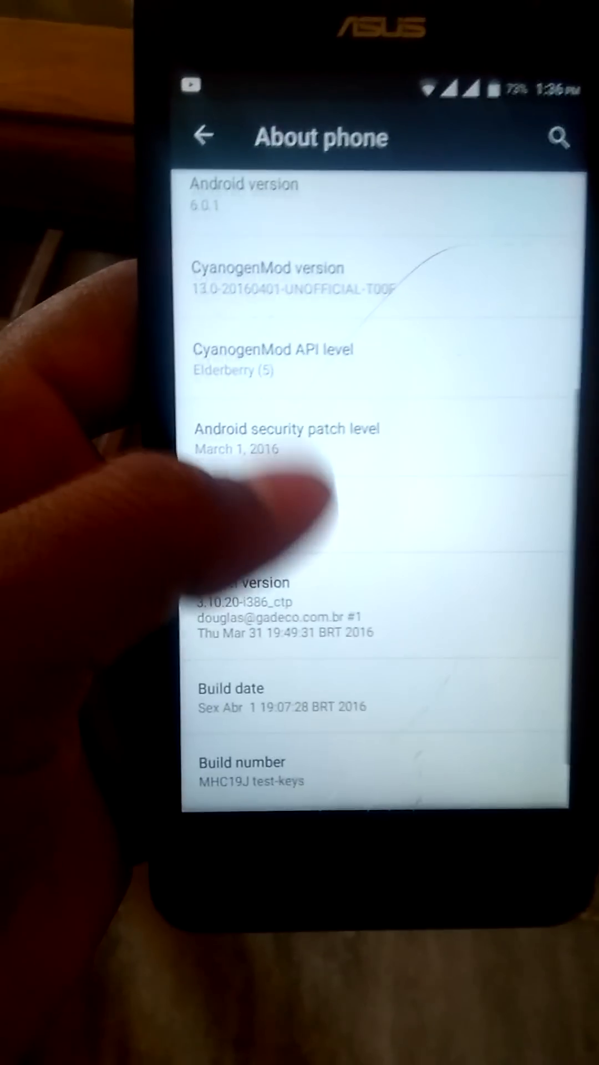
pyautogui.scroll(1, 324, 549)
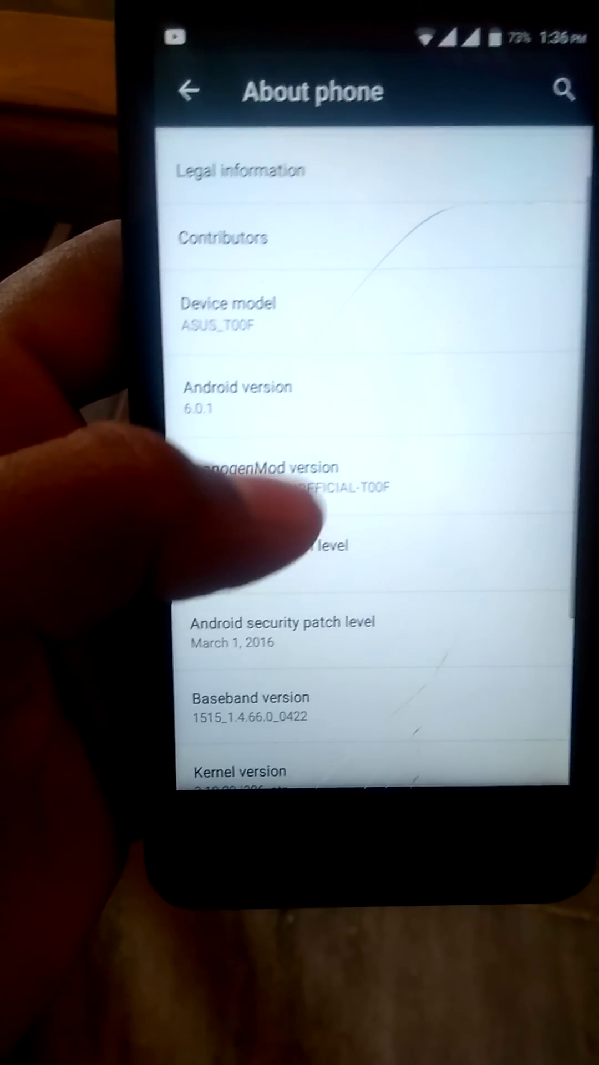
pyautogui.scroll(1, 299, 516)
pyautogui.scroll(-5, 267, 500)
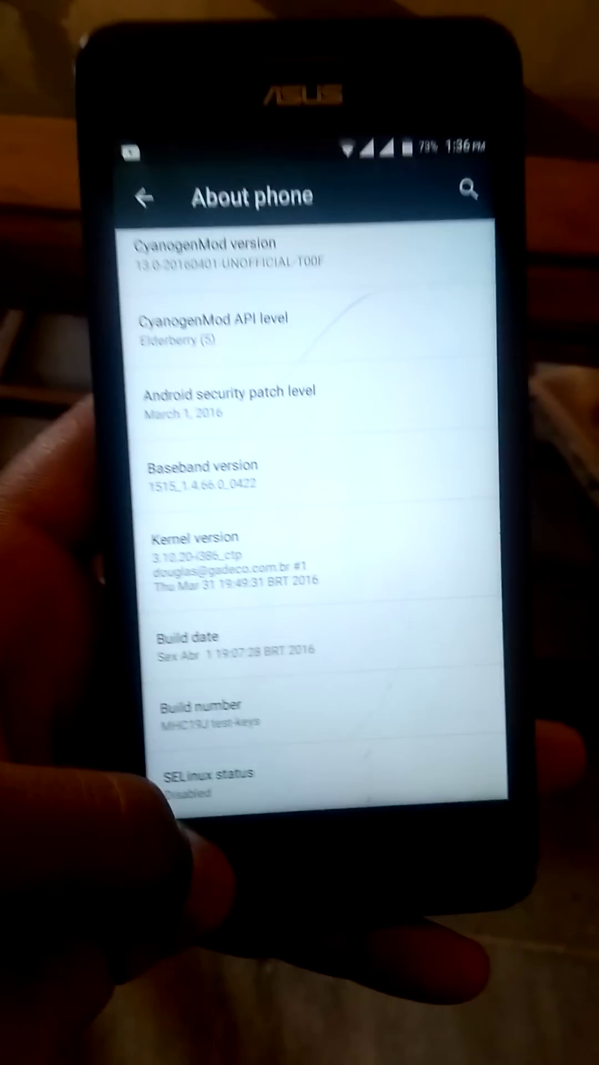
pyautogui.press('Escape')
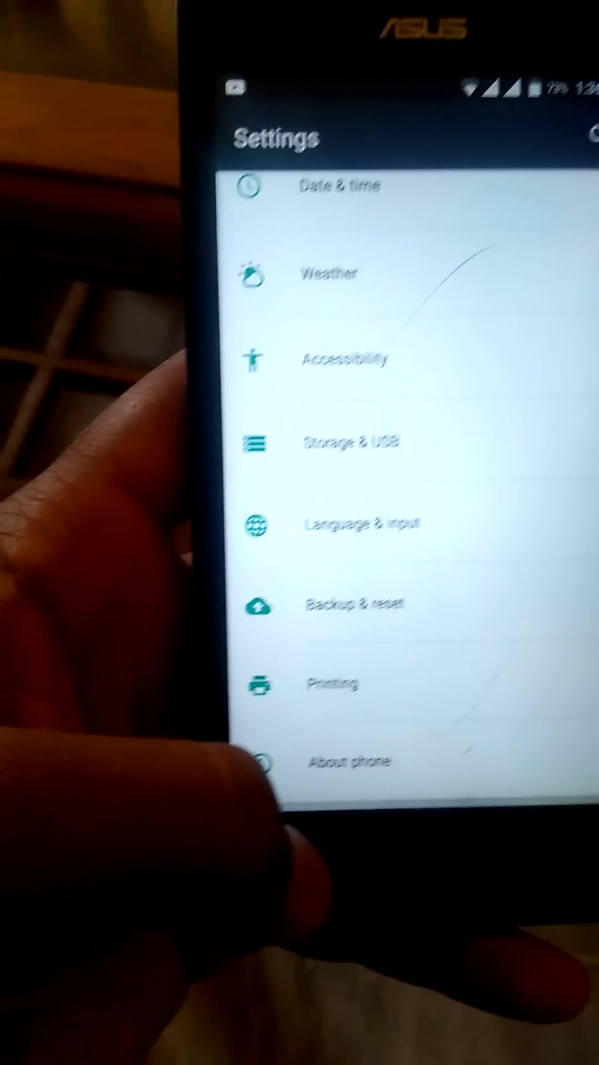
pyautogui.press('Escape')
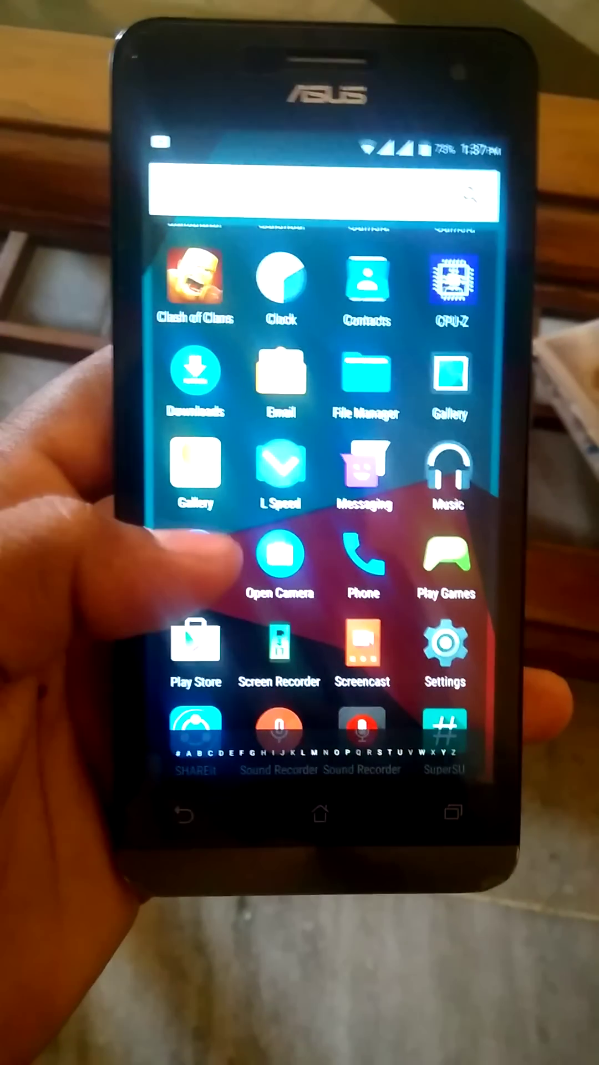
# Launch MX Player and play the Kung Fu Panda 3 video, then go to the home screen
pyautogui.click(187, 554)
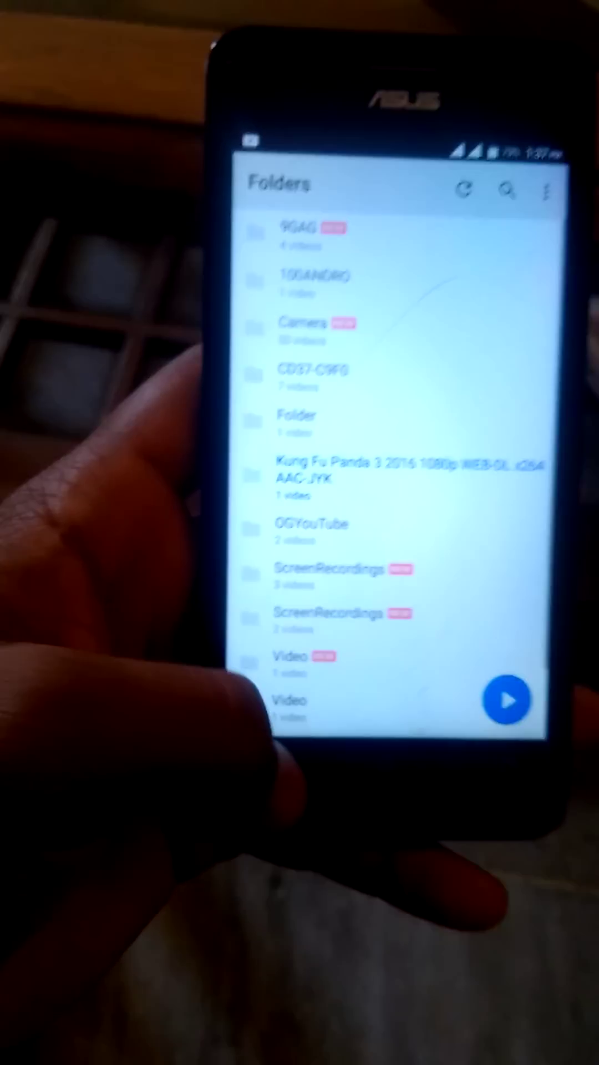
pyautogui.press('Home')
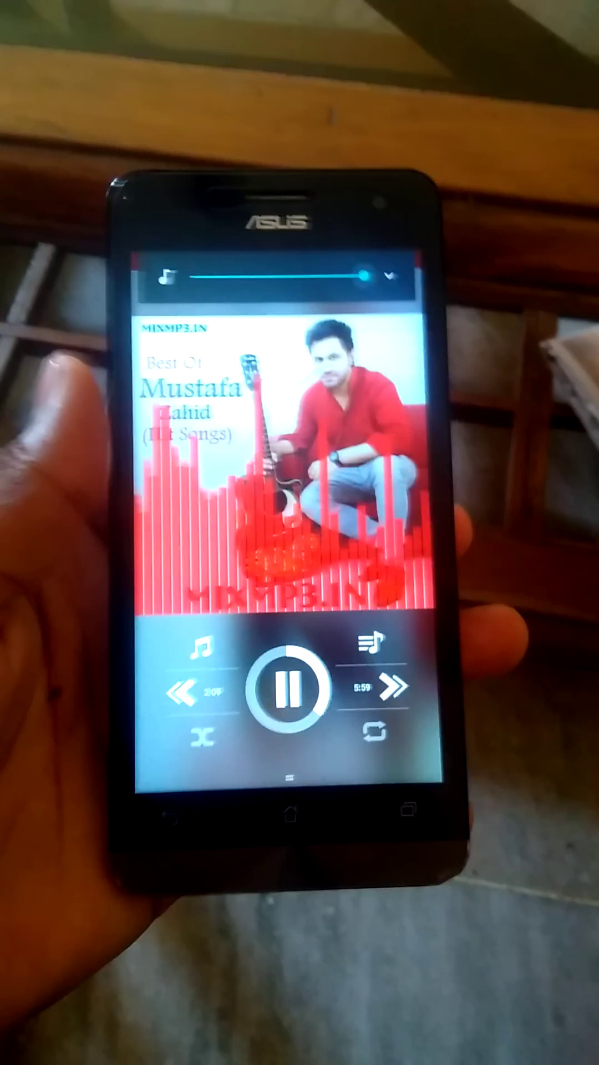
# Close the Mustafa Zahid now-playing screen and music library, then launch YouTube
pyautogui.click(288, 689)
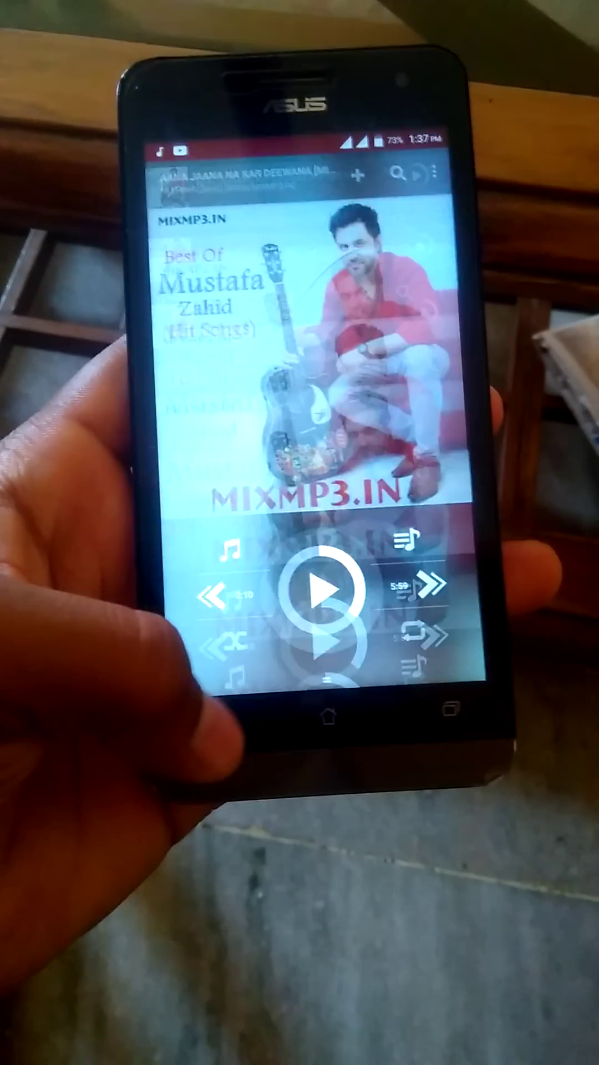
pyautogui.click(230, 778)
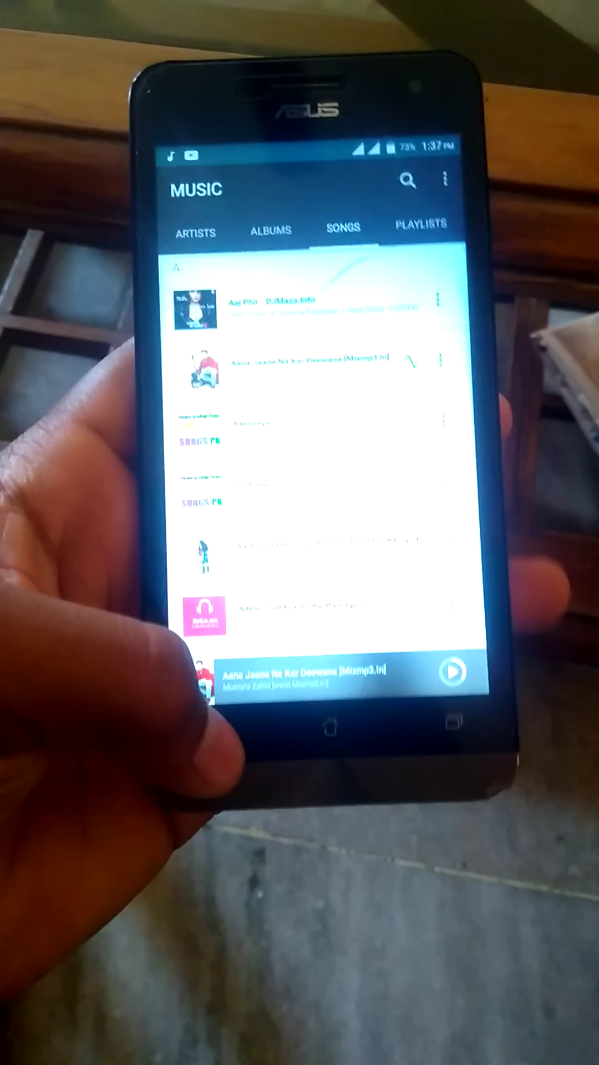
pyautogui.click(213, 766)
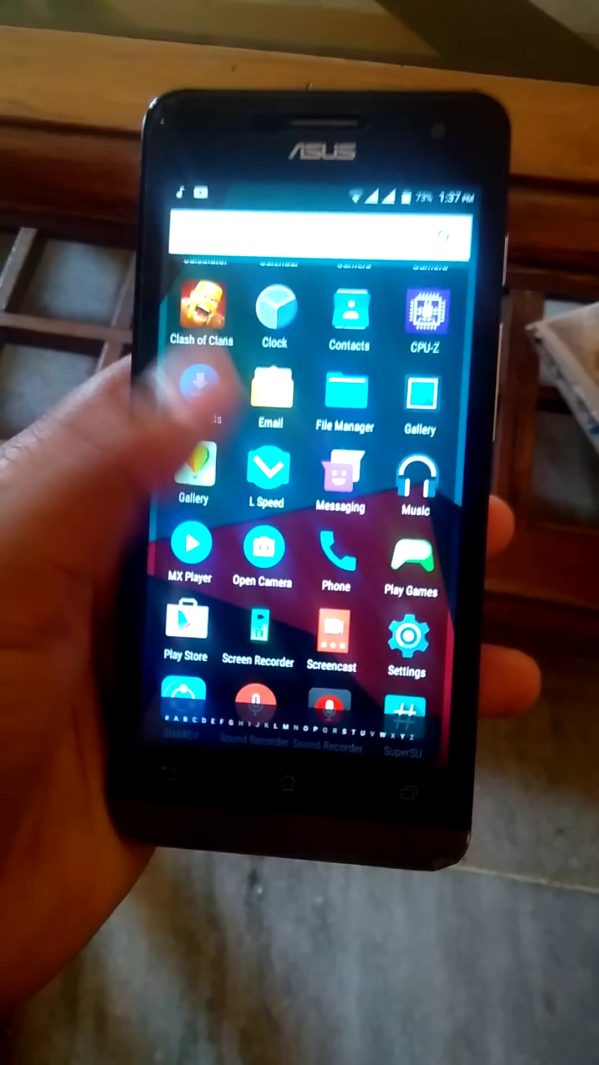
pyautogui.moveTo(204, 366); pyautogui.dragTo(275, 591)
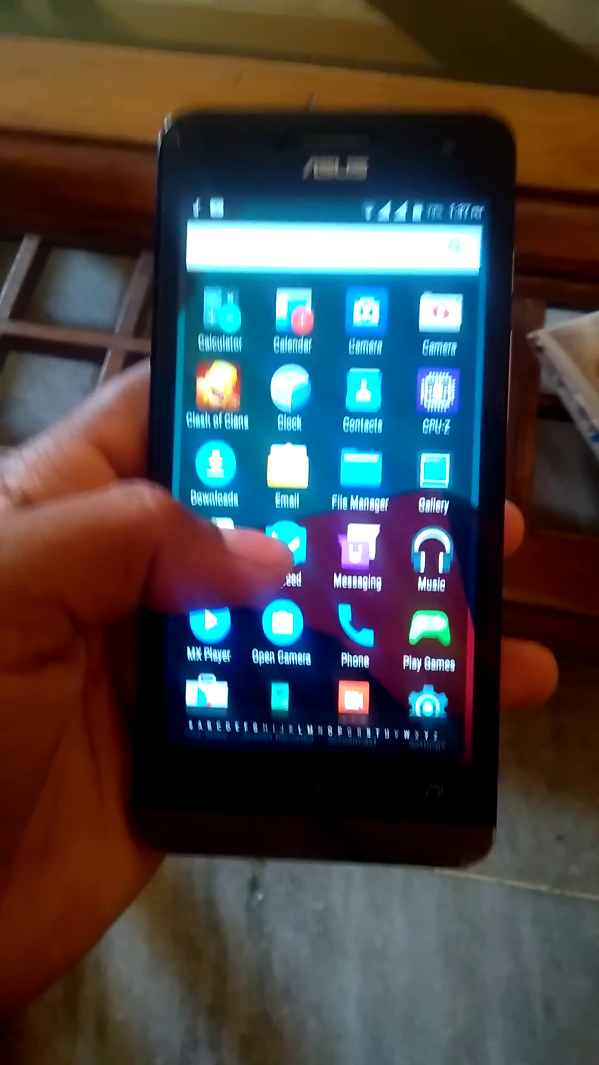
pyautogui.moveTo(275, 624); pyautogui.dragTo(249, 375)
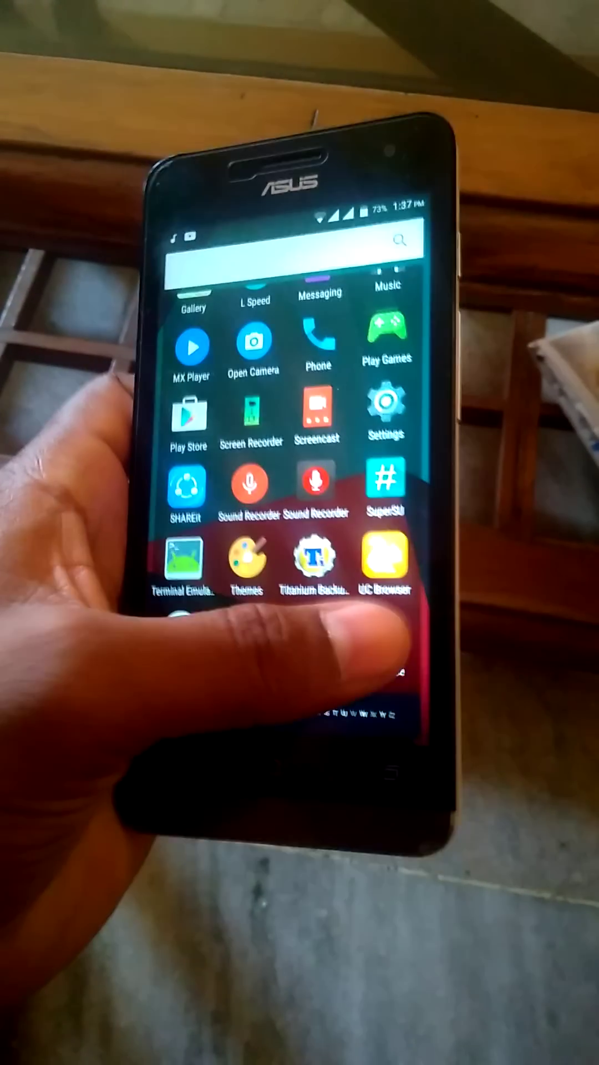
pyautogui.click(412, 661)
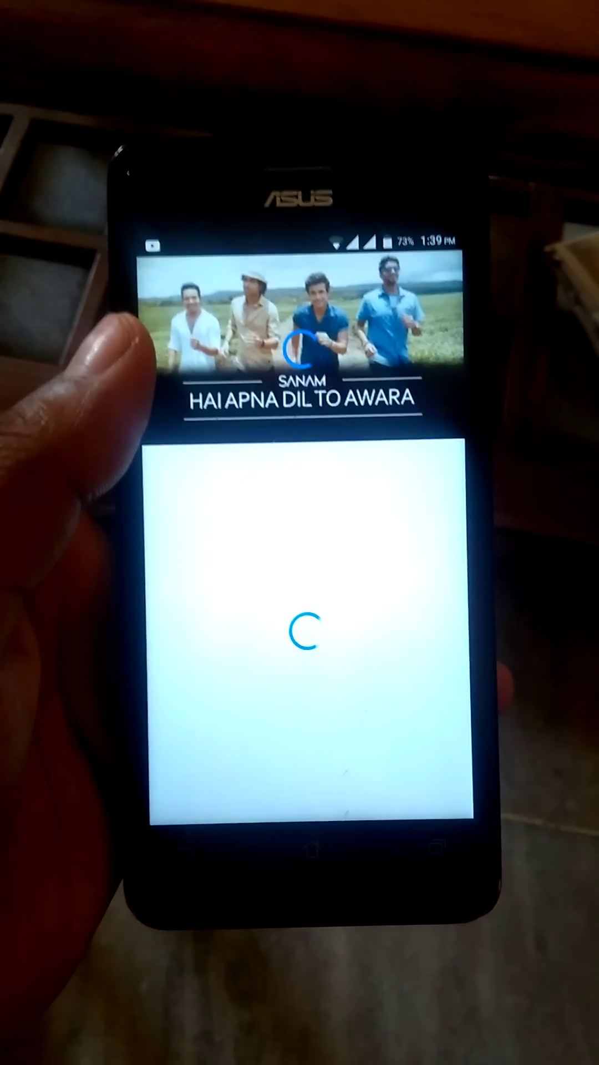
# Minimize the Hai Apna Dil To Awara video, reopen it full size, and dismiss the YouTube crash
pyautogui.moveTo(208, 350); pyautogui.dragTo(242, 616)
pyautogui.scroll(-5, 191, 541)
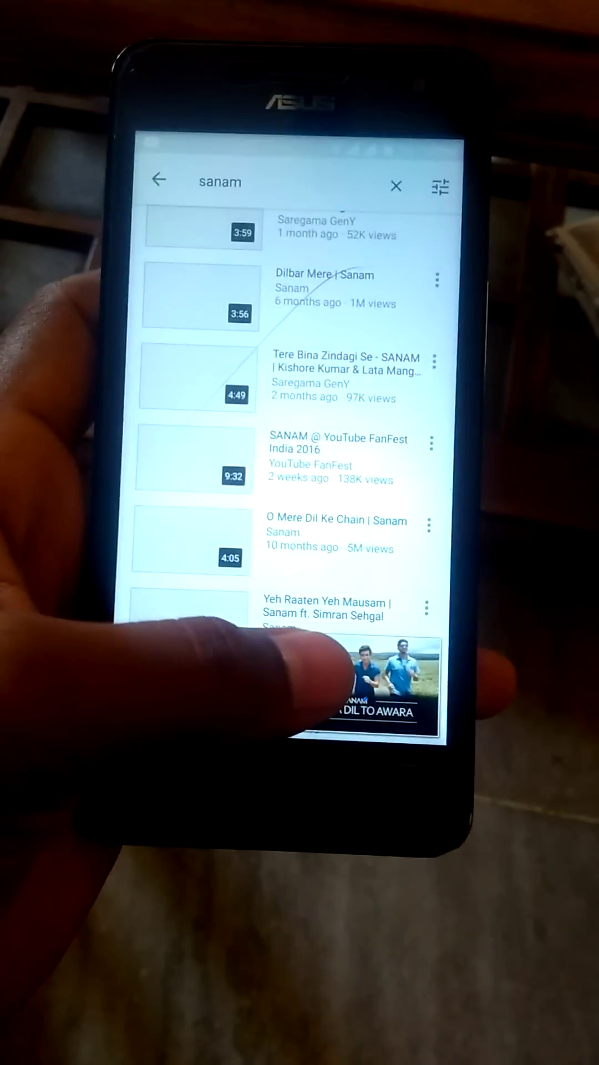
pyautogui.click(349, 749)
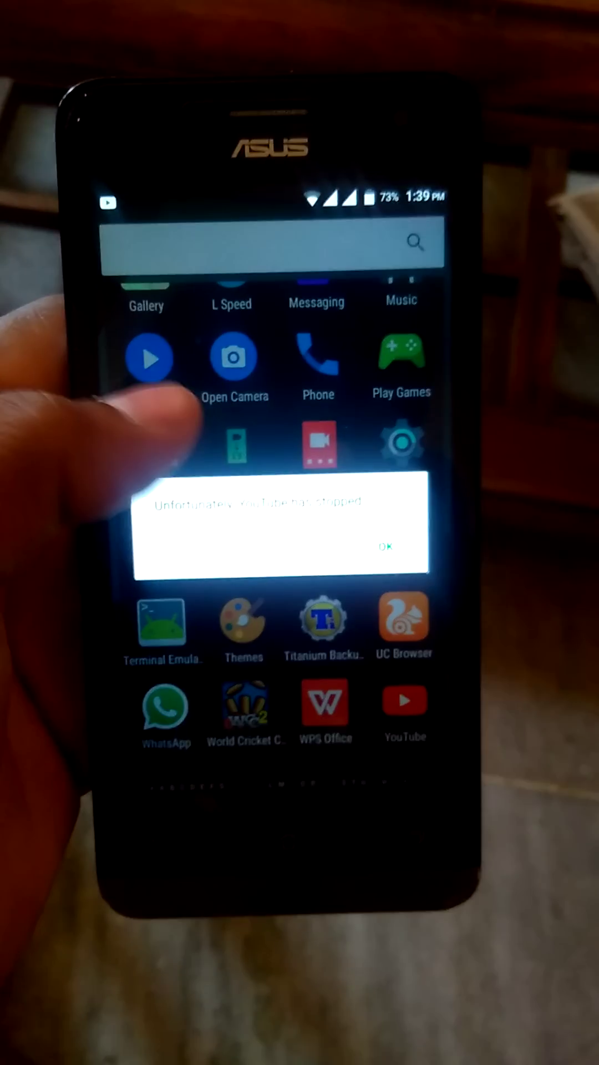
pyautogui.click(384, 542)
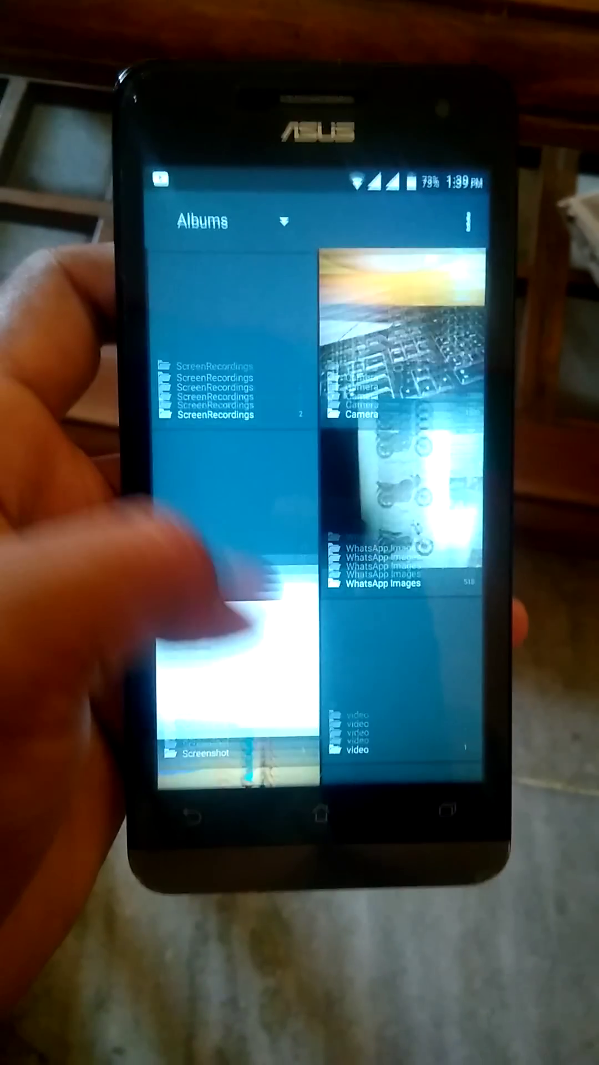
# Scroll through the photos and videos in Gallery's Camera album
pyautogui.moveTo(250, 408); pyautogui.dragTo(208, 583)
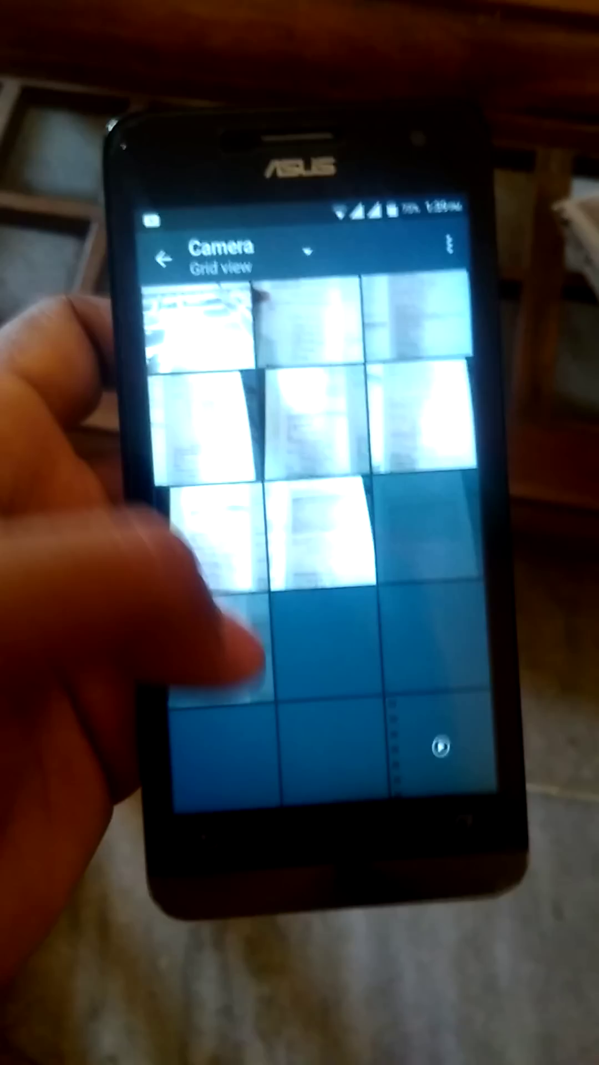
pyautogui.scroll(-3, 250, 637)
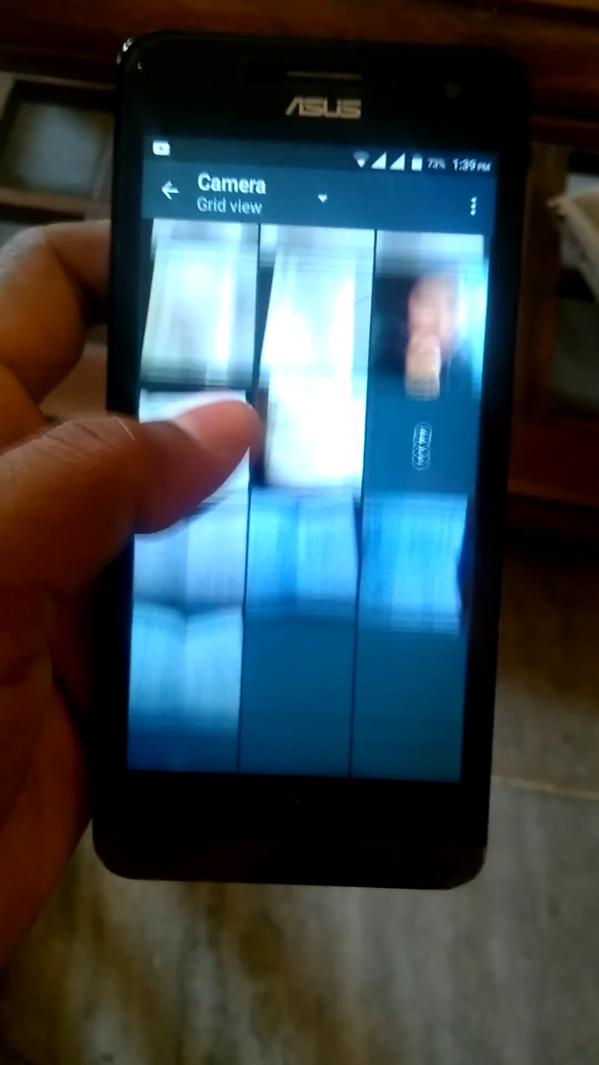
pyautogui.scroll(-3, 191, 574)
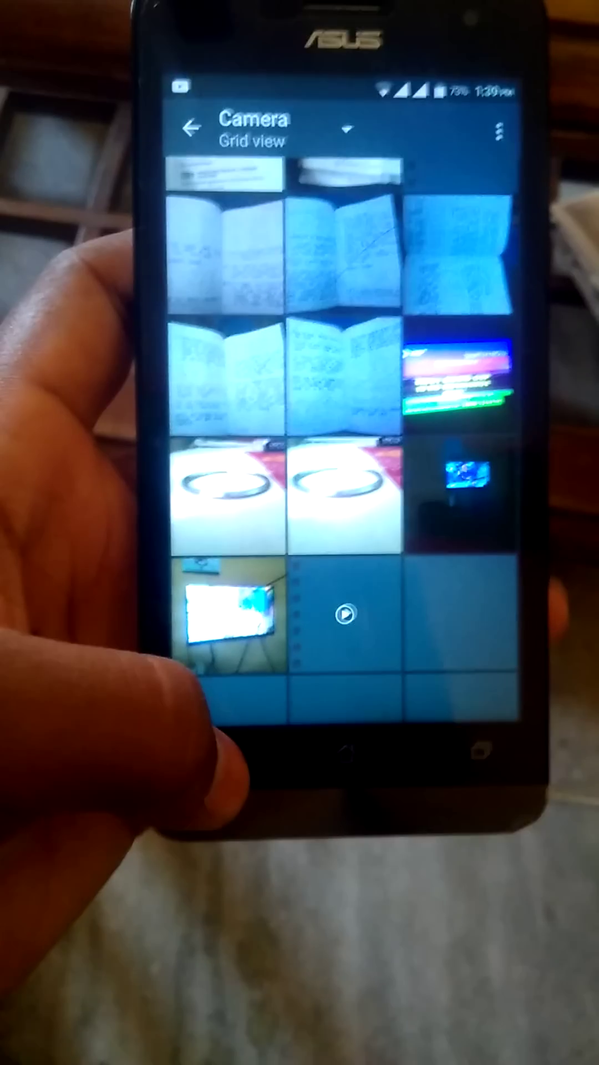
pyautogui.scroll(-3, 333, 458)
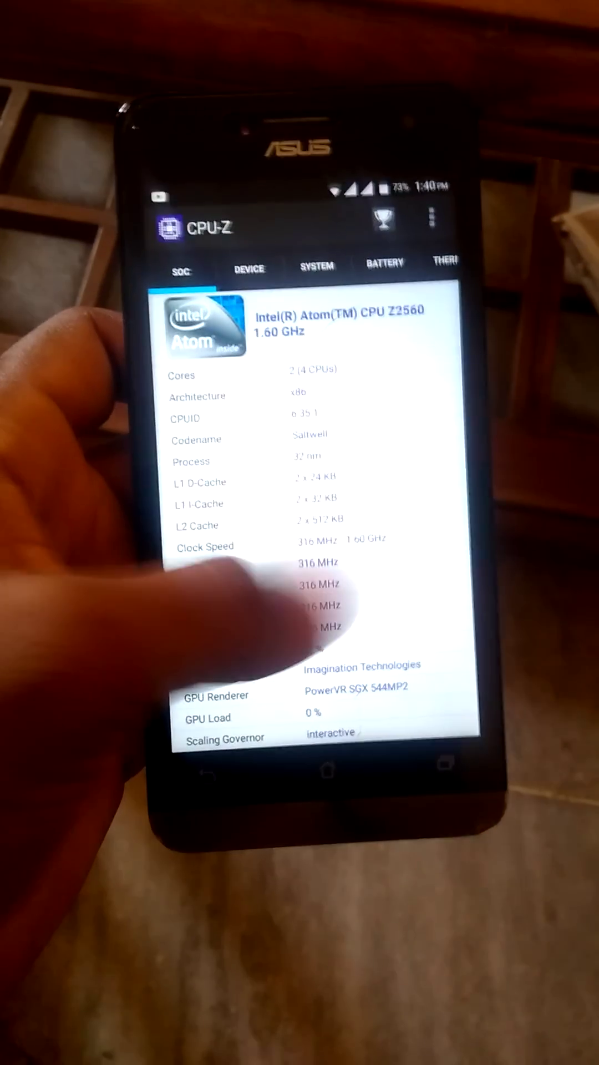
# Page through CPU-Z's Device, System and Battery (73%) tabs to the Thermal temperatures
pyautogui.moveTo(374, 583); pyautogui.dragTo(251, 587)
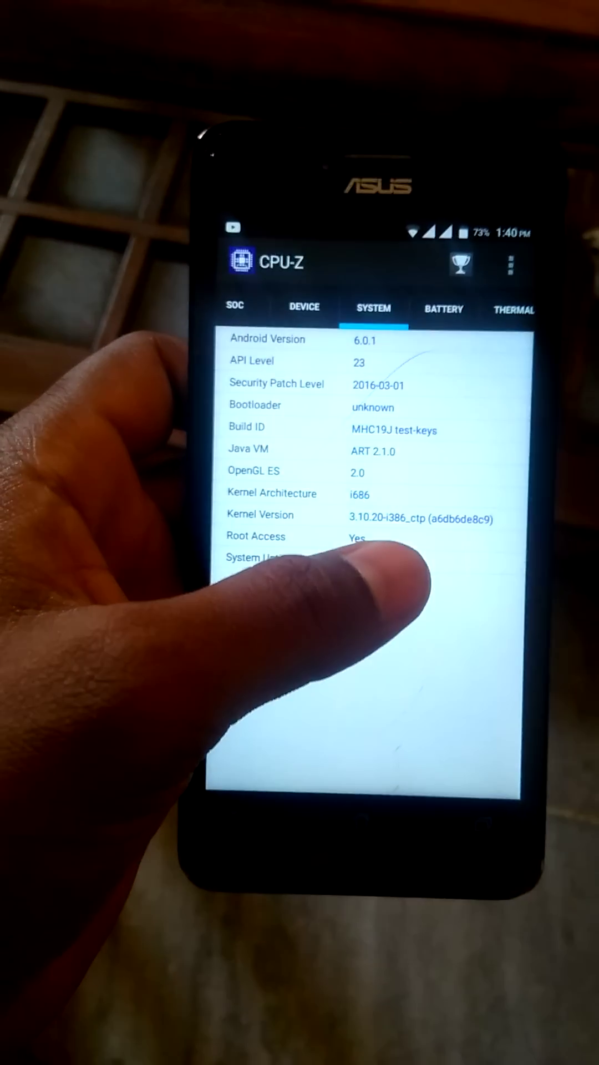
pyautogui.moveTo(399, 567); pyautogui.dragTo(283, 574)
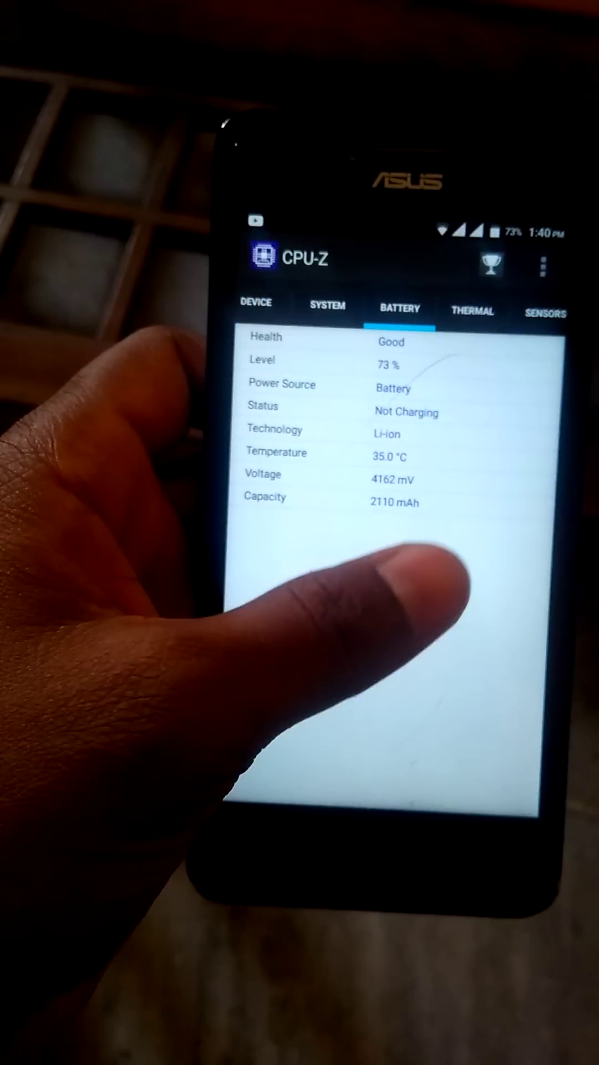
pyautogui.moveTo(416, 630); pyautogui.dragTo(321, 583)
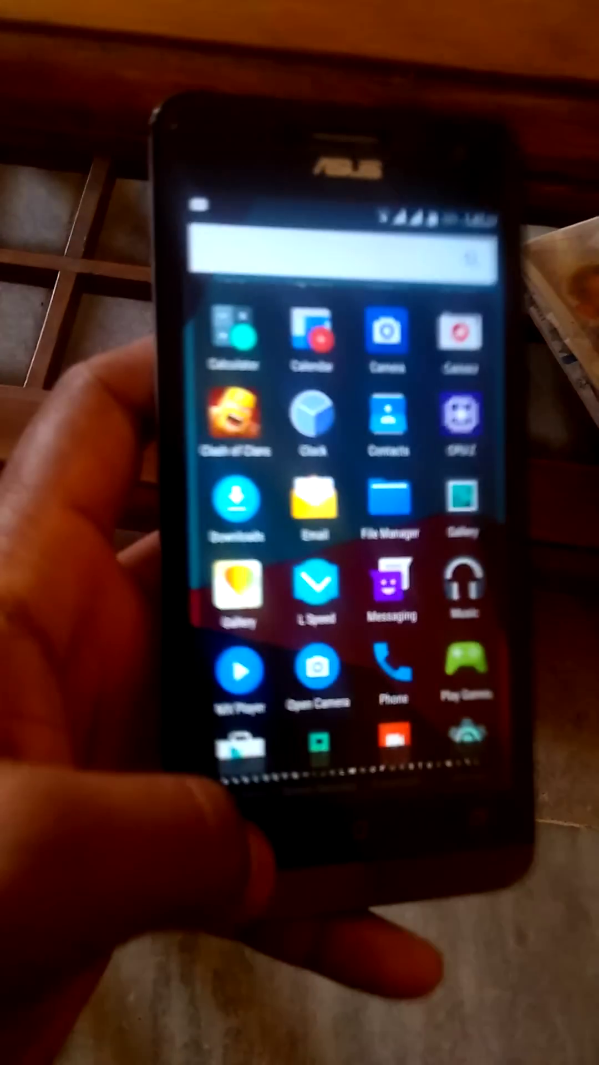
# Go back to the launcher home screen
pyautogui.click(237, 820)
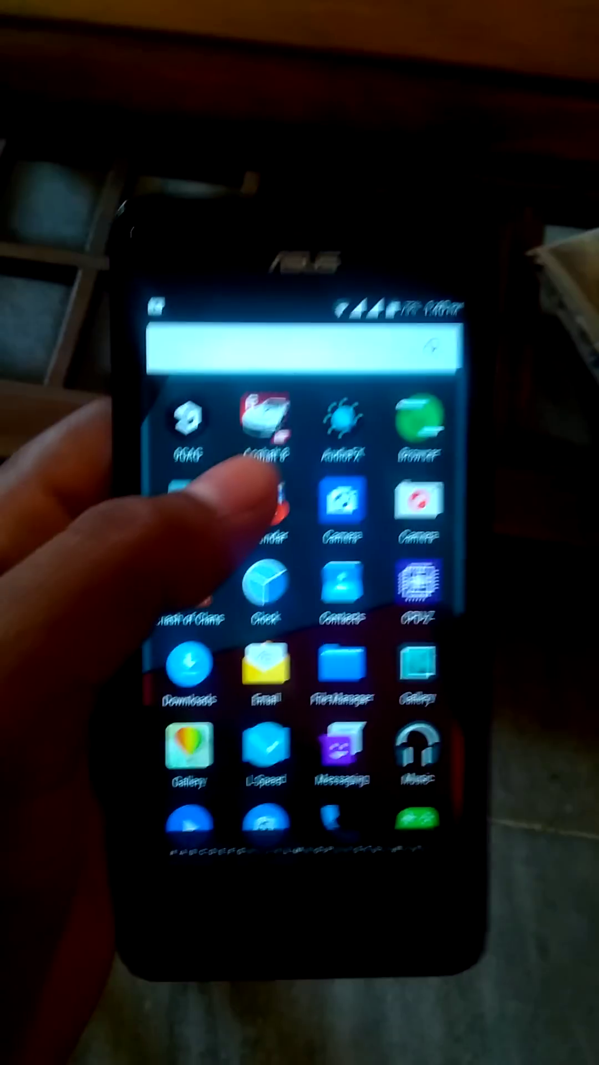
pyautogui.scroll(-2, 283, 624)
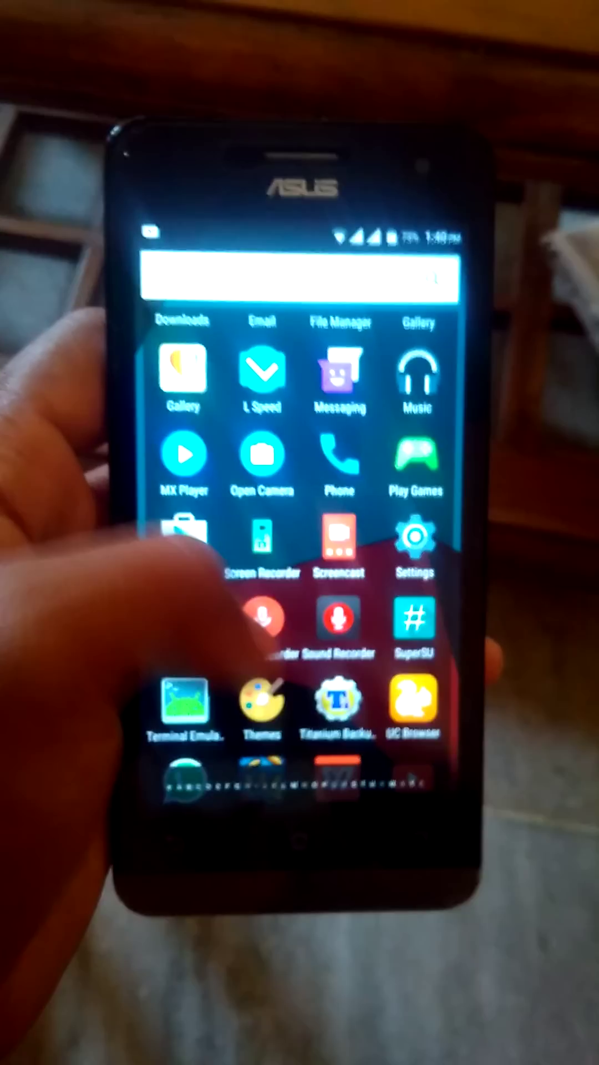
pyautogui.scroll(-2, 199, 583)
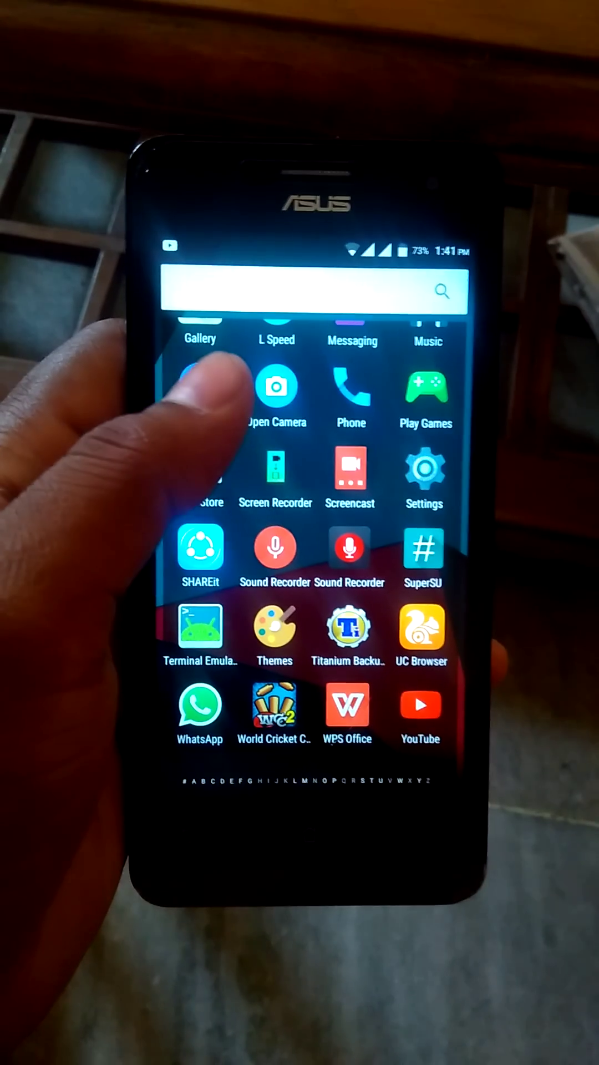
pyautogui.scroll(5, 308, 532)
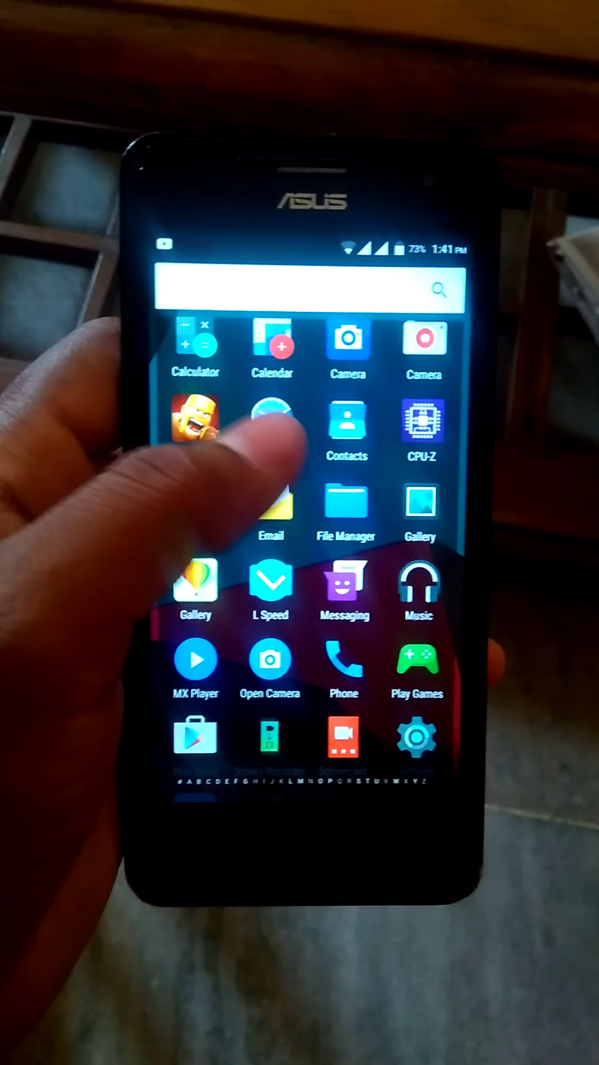